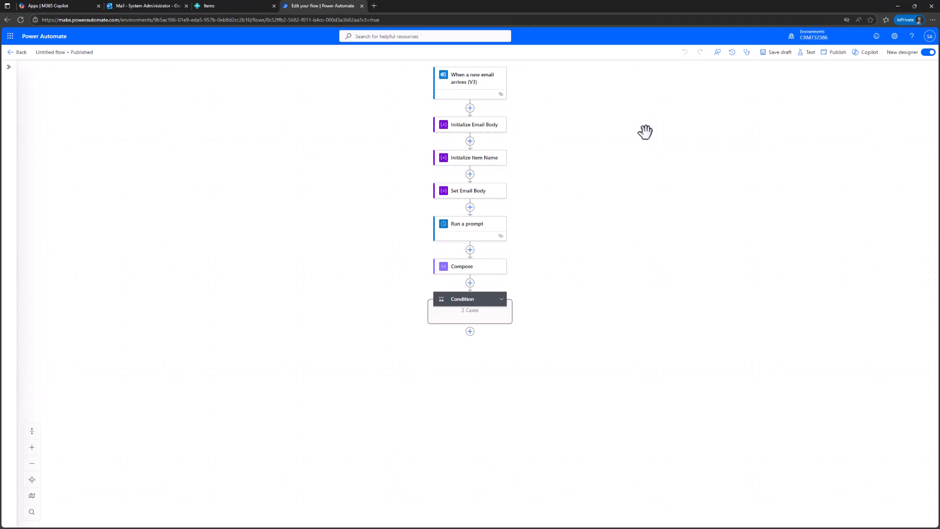
# Review the parameters of the new email trigger and the Set Email Body, Initialize Item Name and Initialize Email Body actions
pyautogui.click(481, 86)
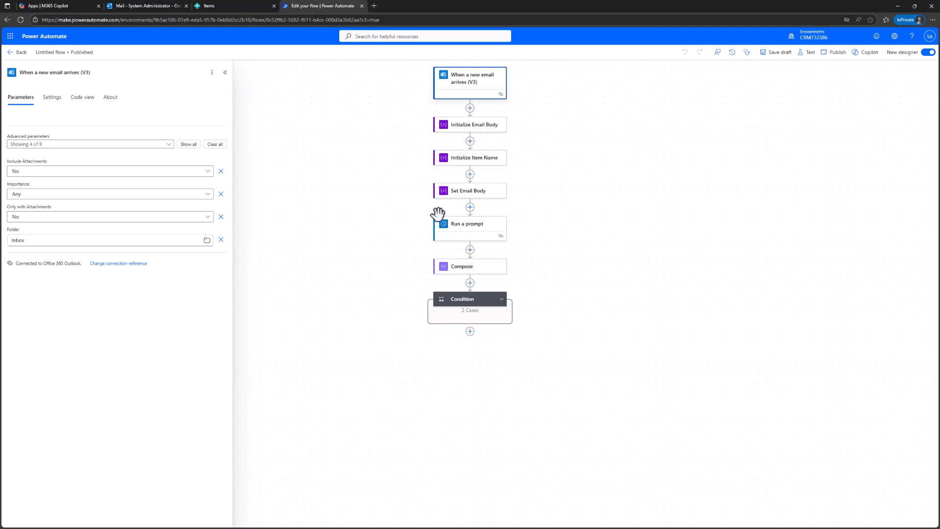
pyautogui.click(482, 198)
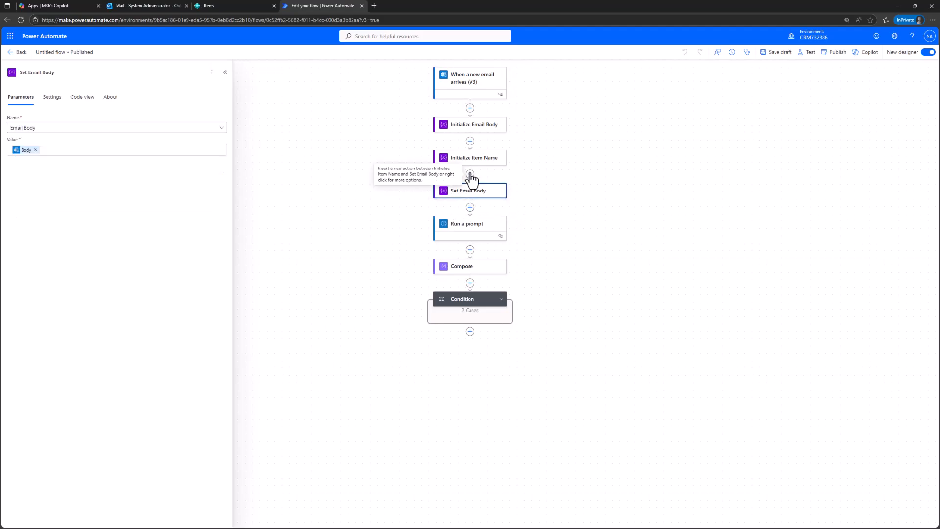
pyautogui.click(487, 159)
pyautogui.click(477, 126)
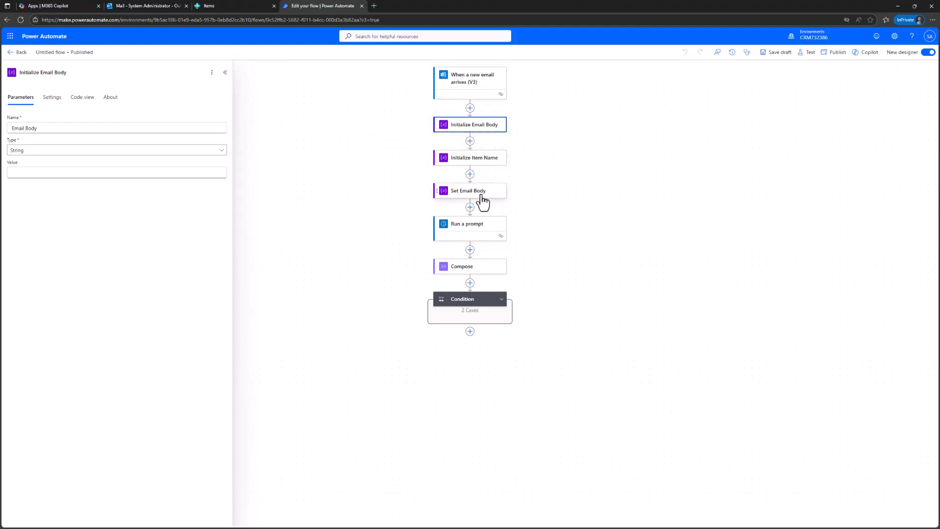
# Open the custom prompt of the Run a prompt action for editing and read through its instructions, item list and guidelines
pyautogui.click(486, 231)
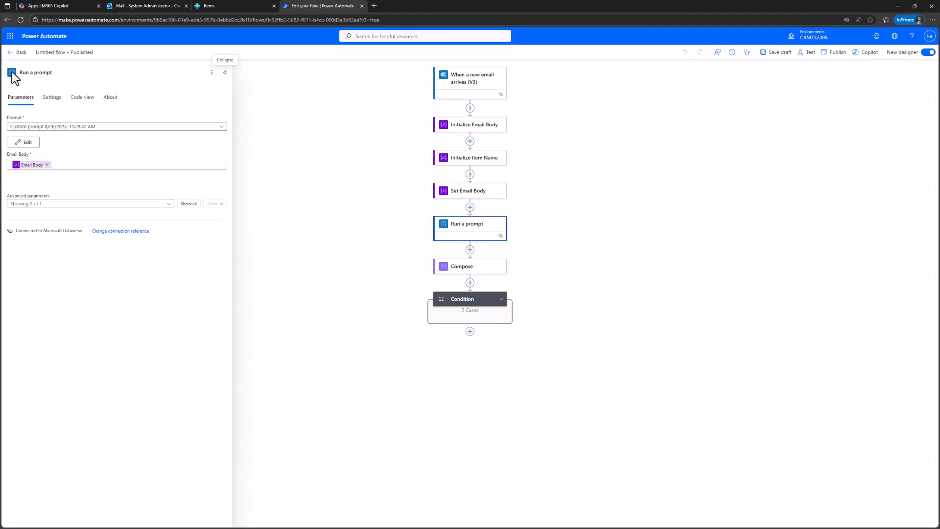
pyautogui.click(28, 144)
pyautogui.click(28, 142)
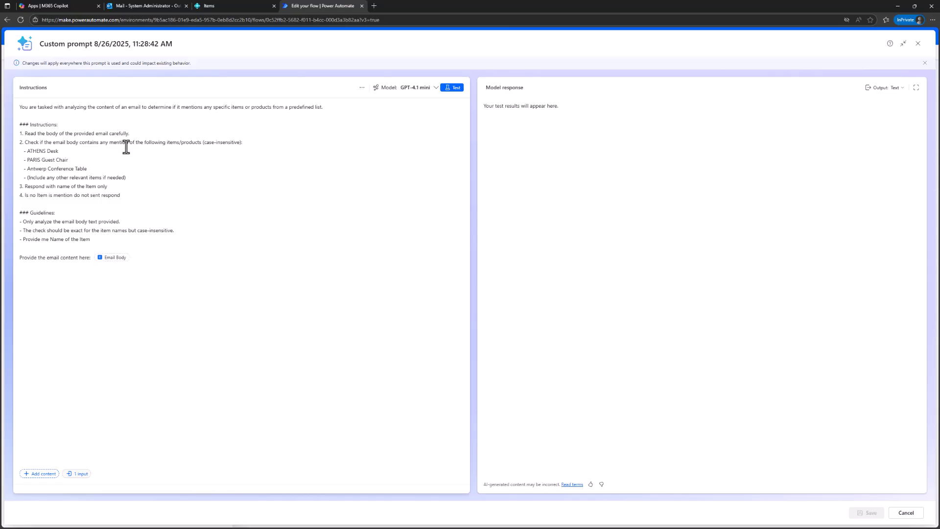
pyautogui.moveTo(24, 133); pyautogui.dragTo(38, 169)
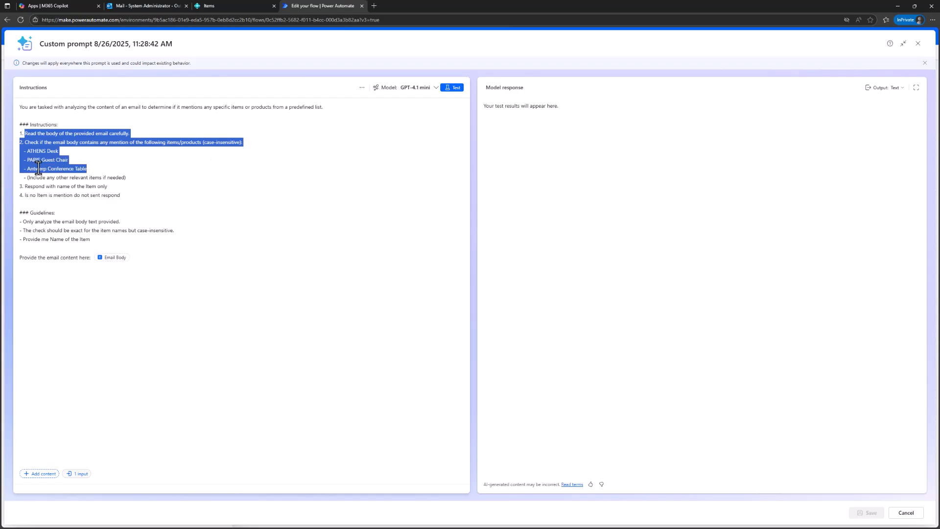
pyautogui.tripleClick(104, 167)
pyautogui.moveTo(72, 161); pyautogui.dragTo(24, 152)
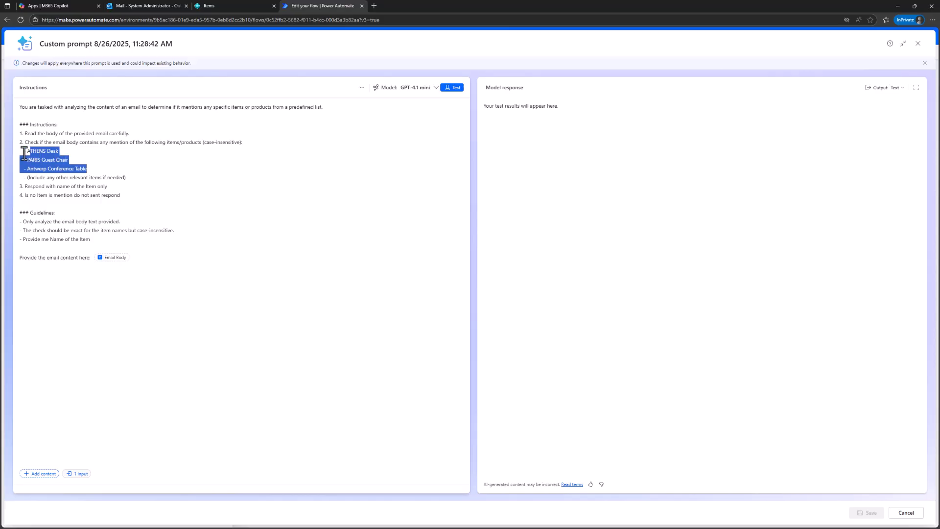
pyautogui.click(141, 183)
pyautogui.moveTo(141, 184); pyautogui.dragTo(30, 180)
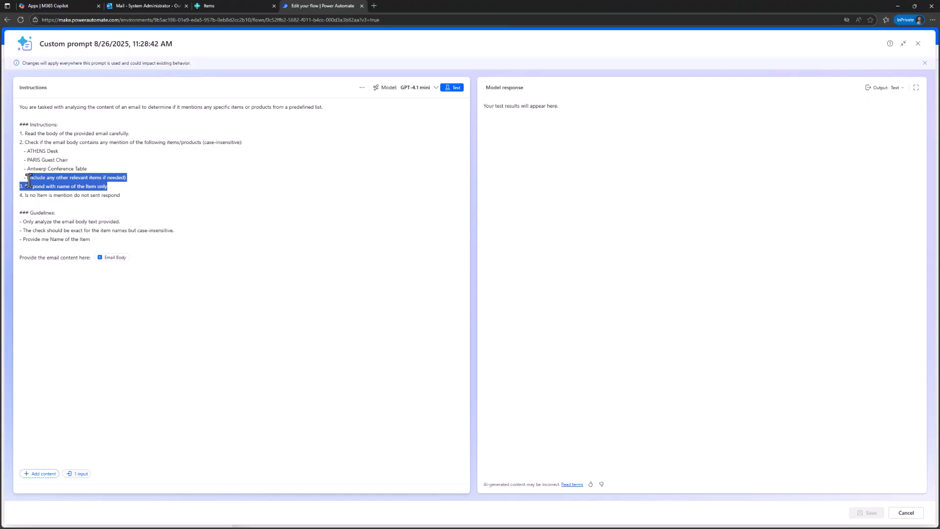
pyautogui.moveTo(125, 188); pyautogui.dragTo(13, 184)
pyautogui.click(122, 188)
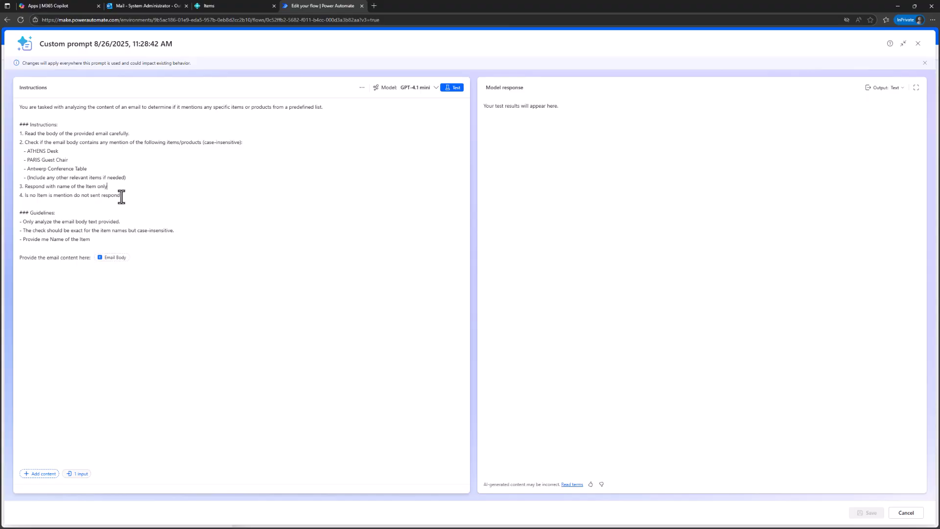
pyautogui.moveTo(121, 195); pyautogui.dragTo(23, 195)
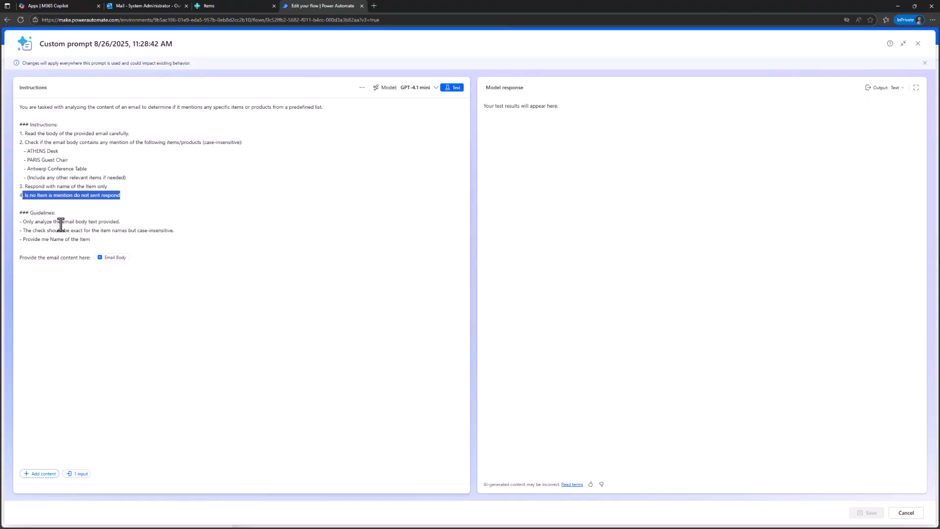
pyautogui.click(143, 260)
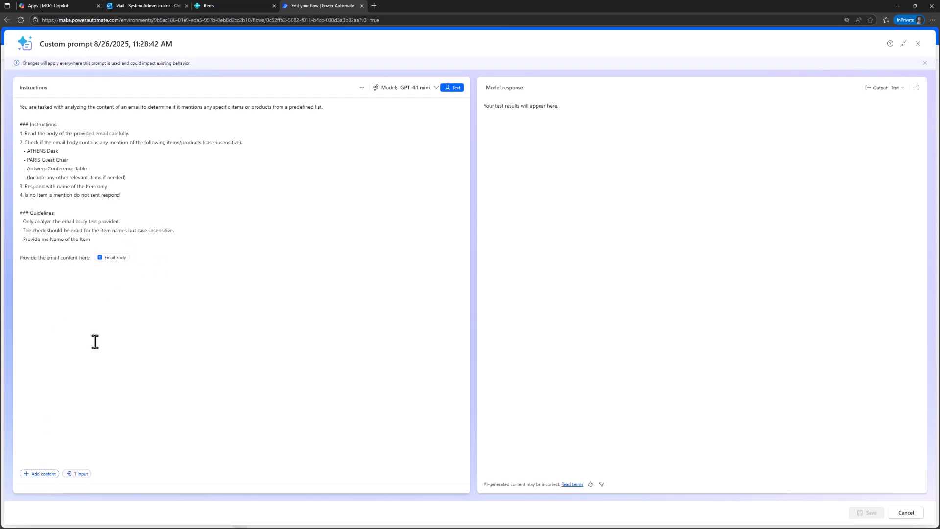
# Inspect the prompt's available content types and the Email Body input's settings, leaving the prompt editor without saving
pyautogui.click(49, 480)
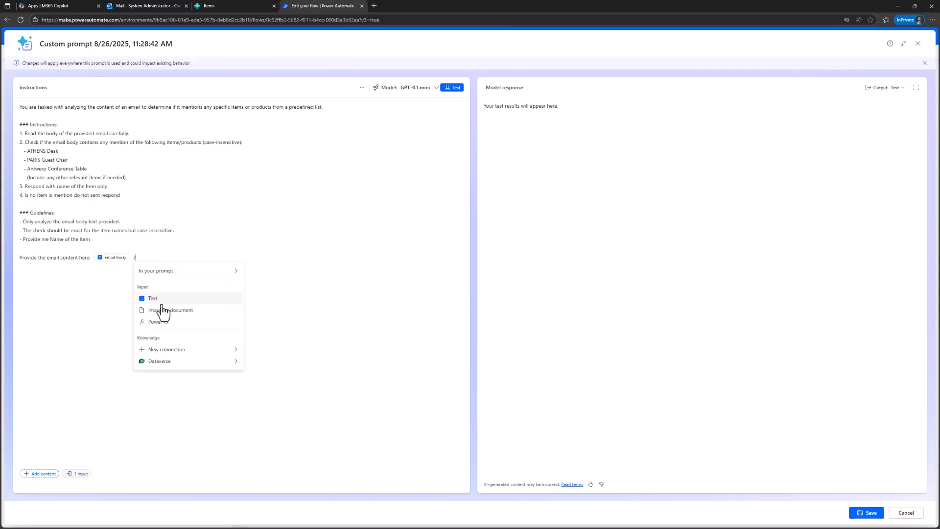
pyautogui.click(148, 260)
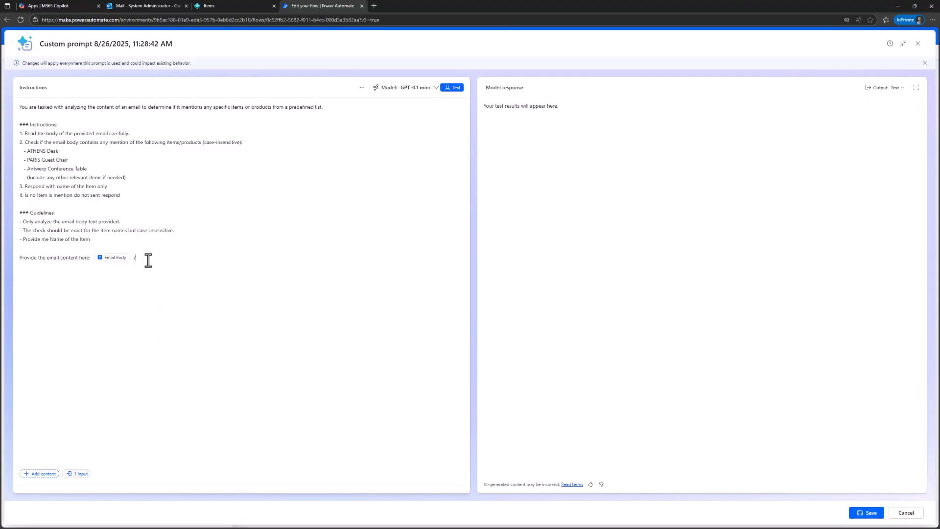
pyautogui.click(117, 261)
pyautogui.click(93, 208)
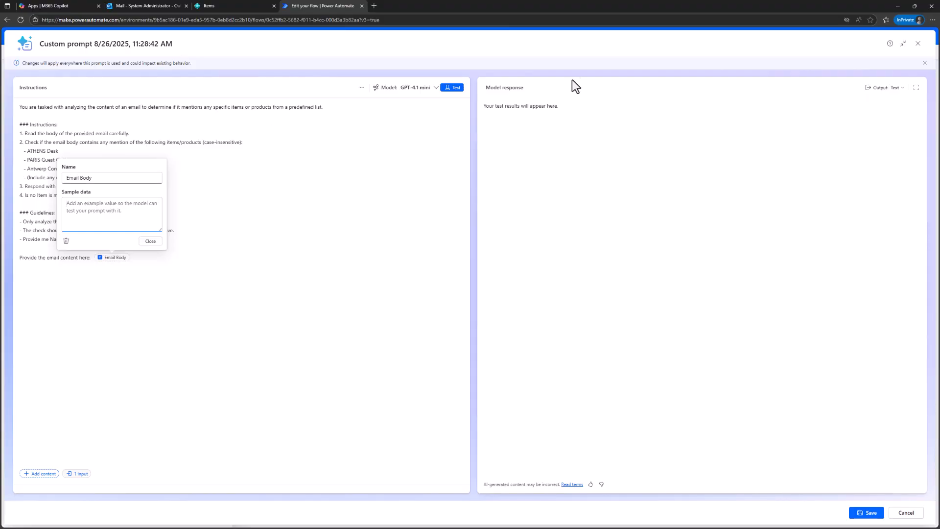
pyautogui.click(219, 229)
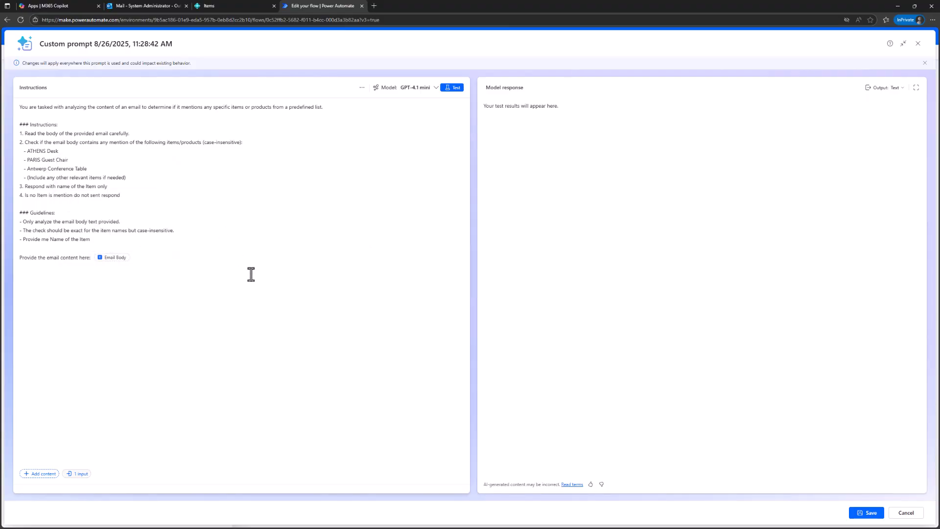
pyautogui.click(918, 43)
# Check the Email Body value passed to Run a prompt and the input of the Compose action
pyautogui.click(55, 166)
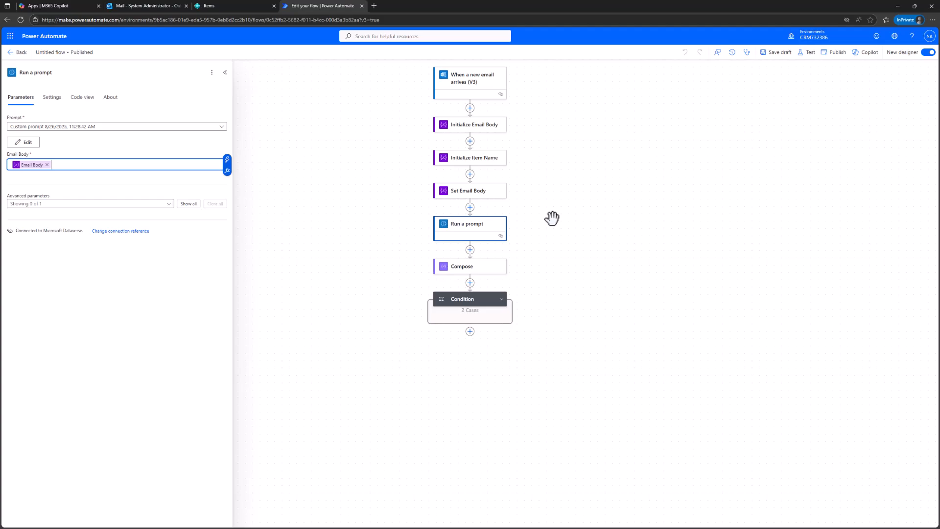
pyautogui.click(458, 267)
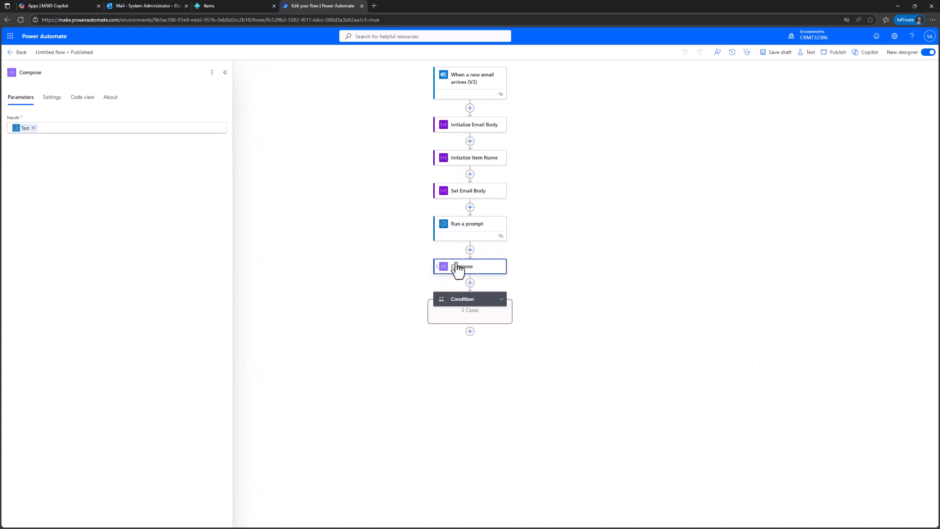
pyautogui.click(89, 128)
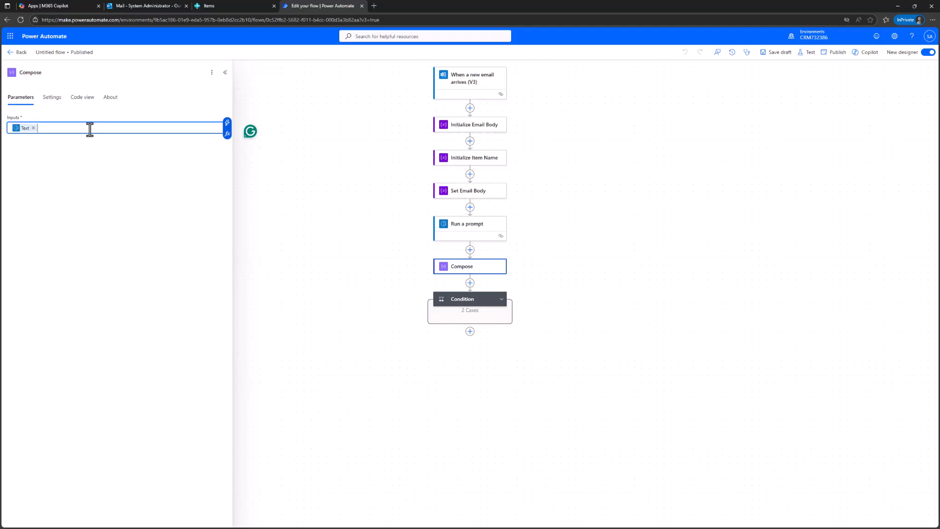
# Expand the Condition to examine its expression and the action inside its False branch
pyautogui.click(501, 299)
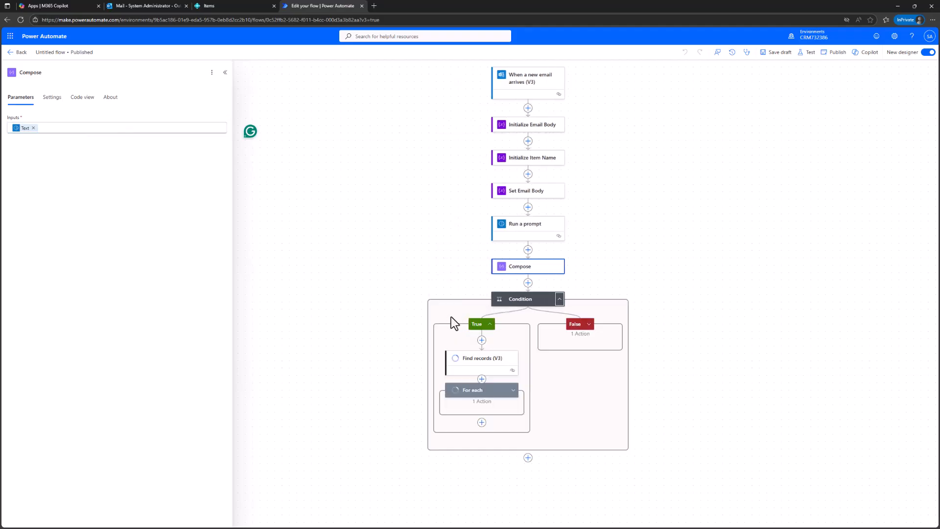
pyautogui.click(516, 303)
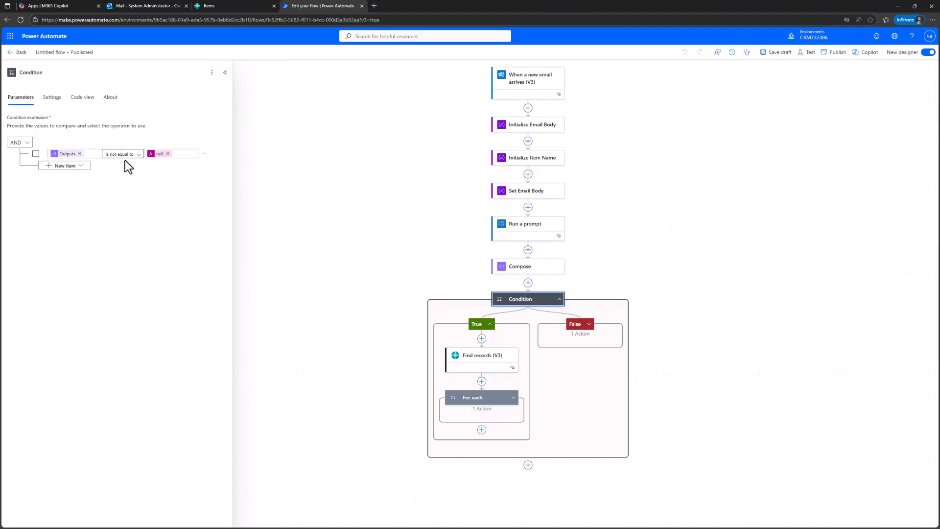
pyautogui.click(590, 333)
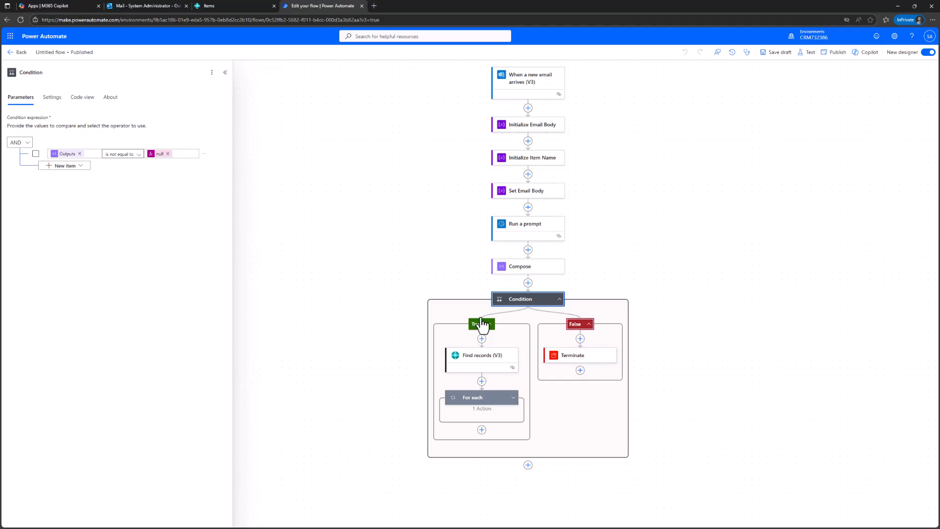
# Review the Find records parameters in the True branch and the Send an email action inside the For each loop
pyautogui.click(490, 365)
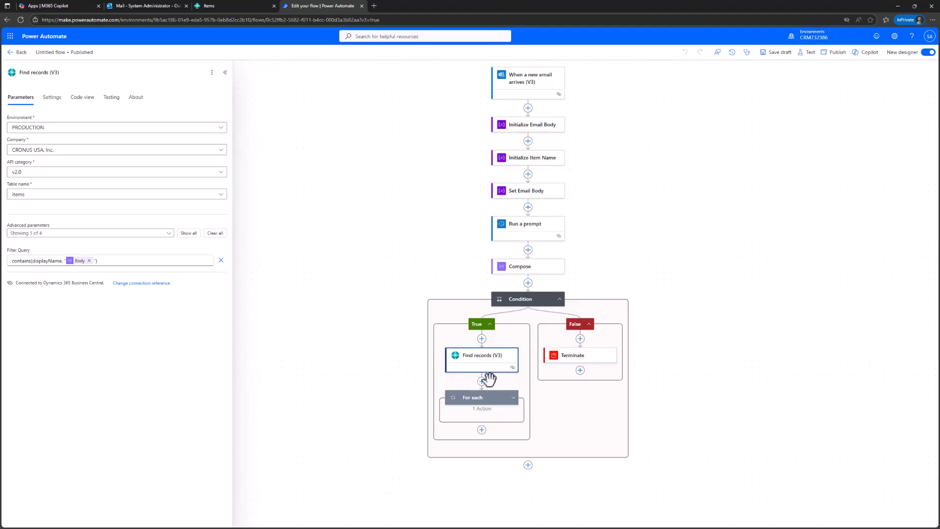
pyautogui.click(513, 398)
pyautogui.click(476, 441)
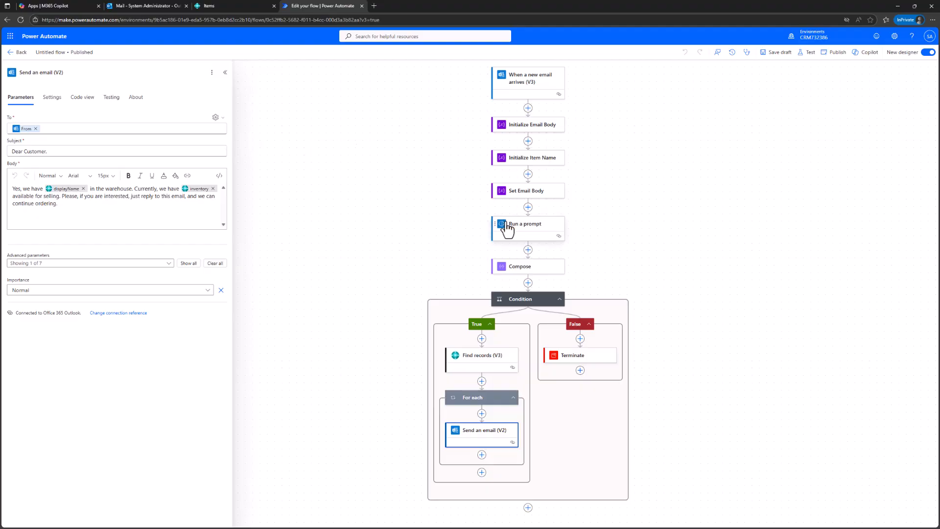
# Leave the flow designer after a last look at Run a prompt, and send the drafted ATHENS Desk inquiry from desktop Outlook
pyautogui.click(541, 232)
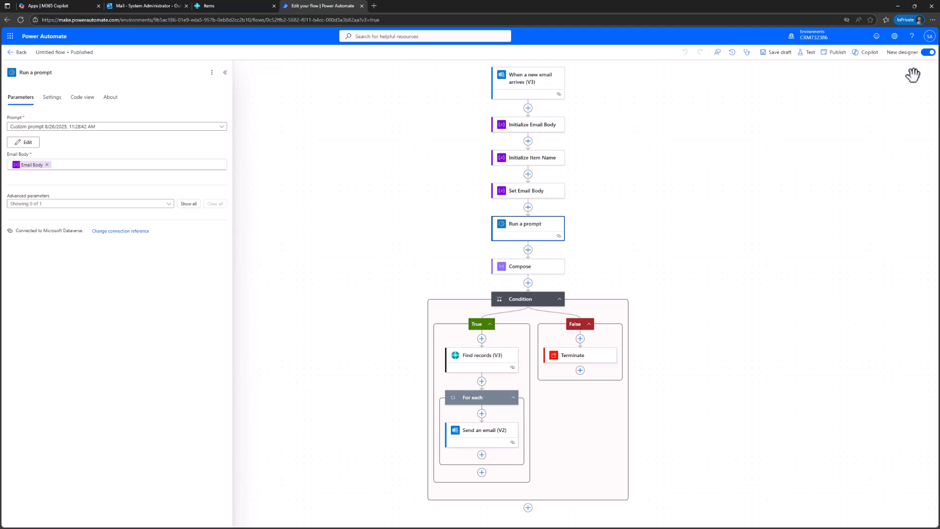
pyautogui.click(16, 53)
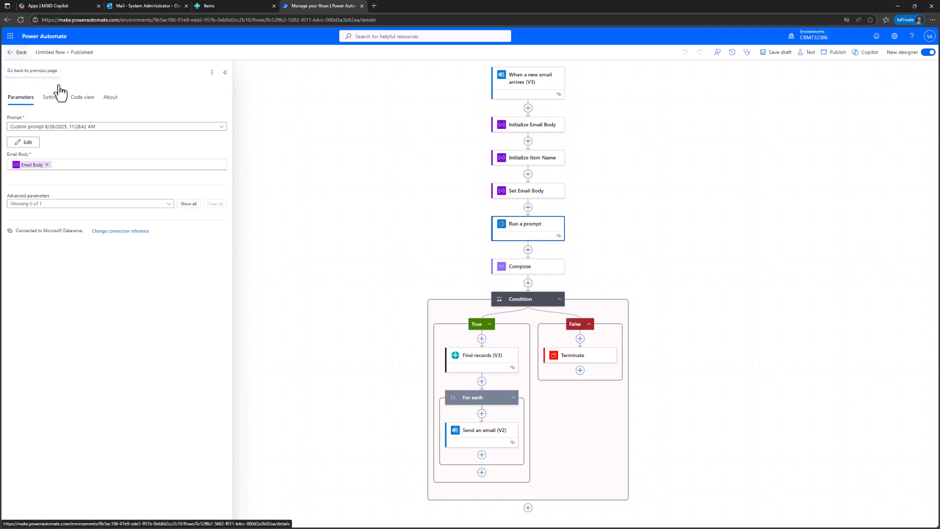
pyautogui.moveTo(924, 301); pyautogui.dragTo(313, 99)
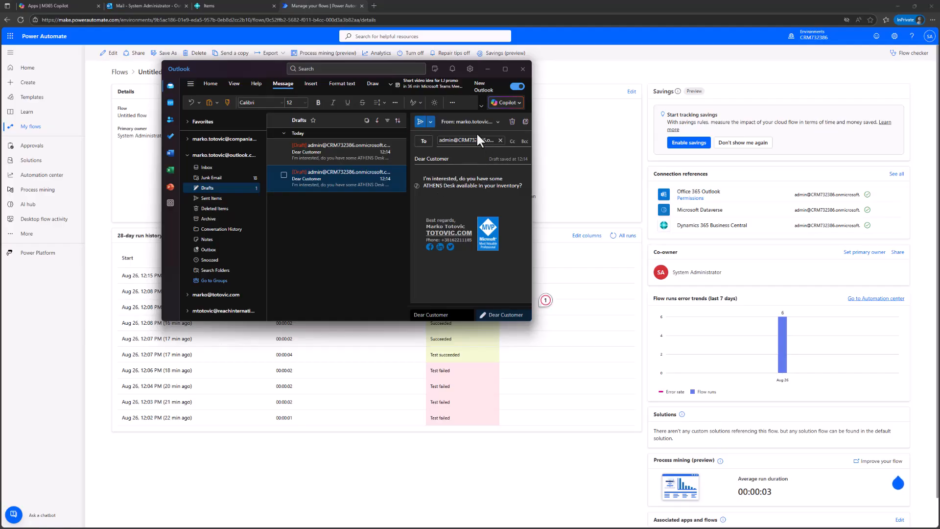
pyautogui.click(420, 122)
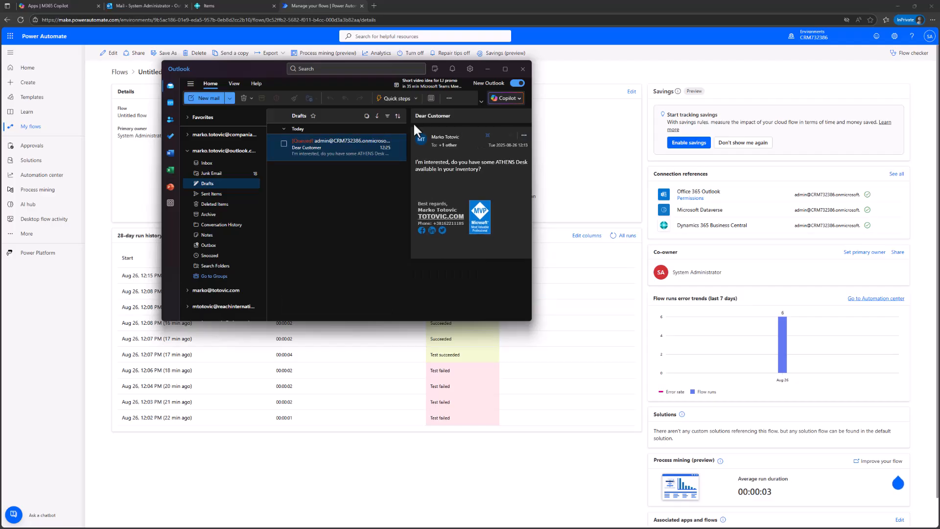
# Check the Sent Items and Inbox folders of the sending account, then move the Outlook window out of the way
pyautogui.click(218, 193)
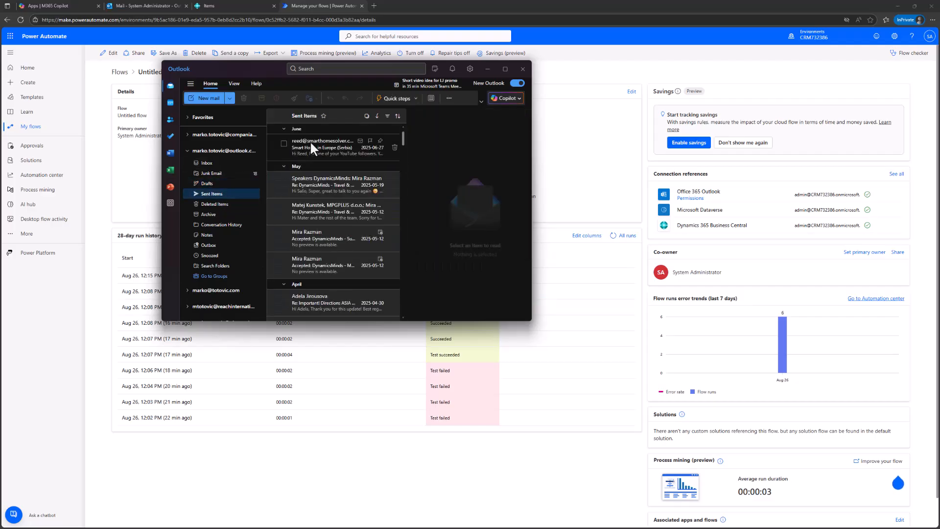
pyautogui.click(318, 143)
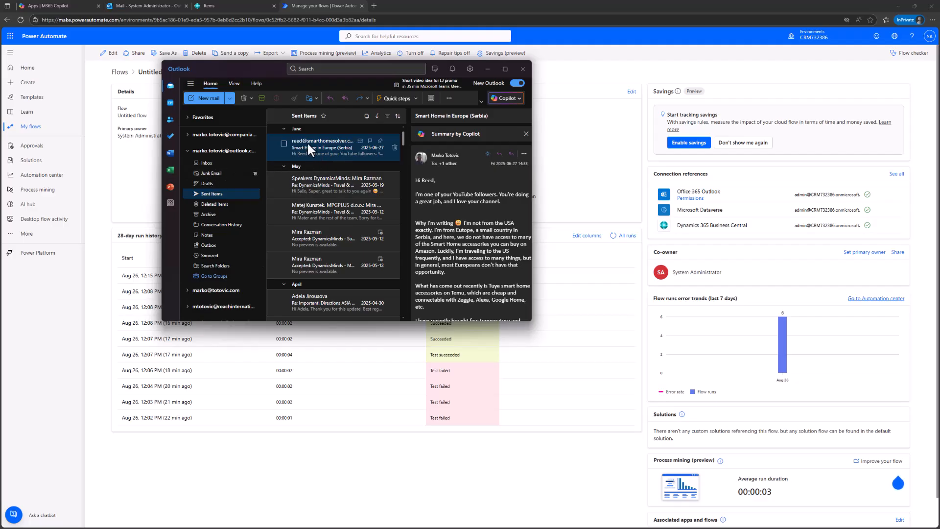
pyautogui.click(206, 163)
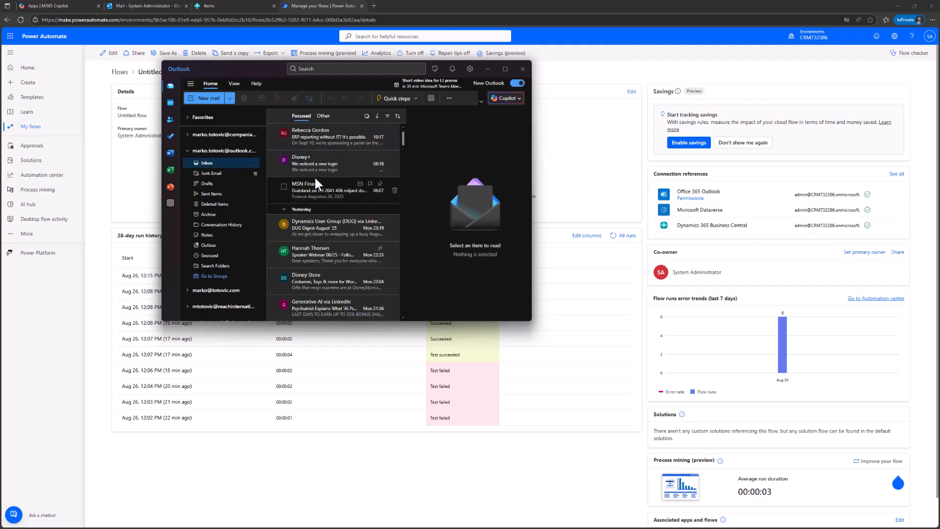
pyautogui.moveTo(272, 69); pyautogui.dragTo(939, 225)
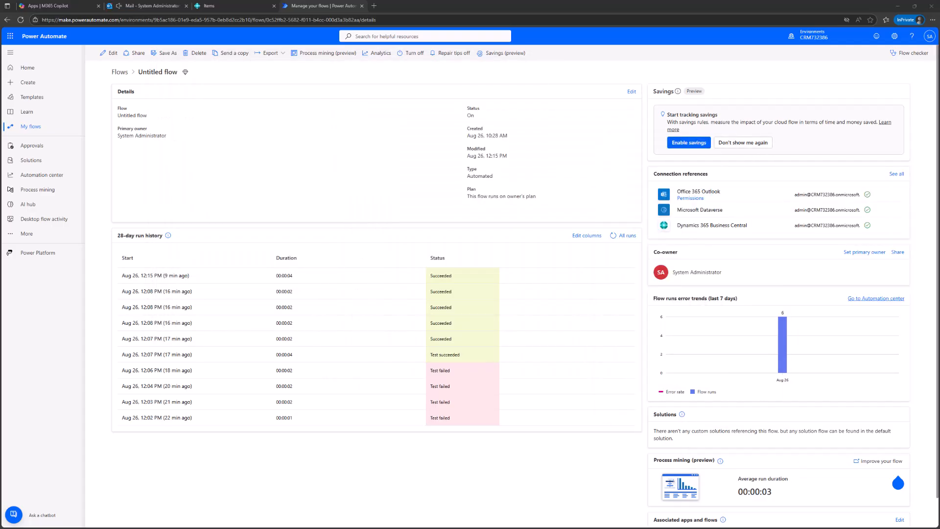
# Switch to the administrator's web mailbox and read the newly received ATHENS Desk inquiry
pyautogui.click(128, 6)
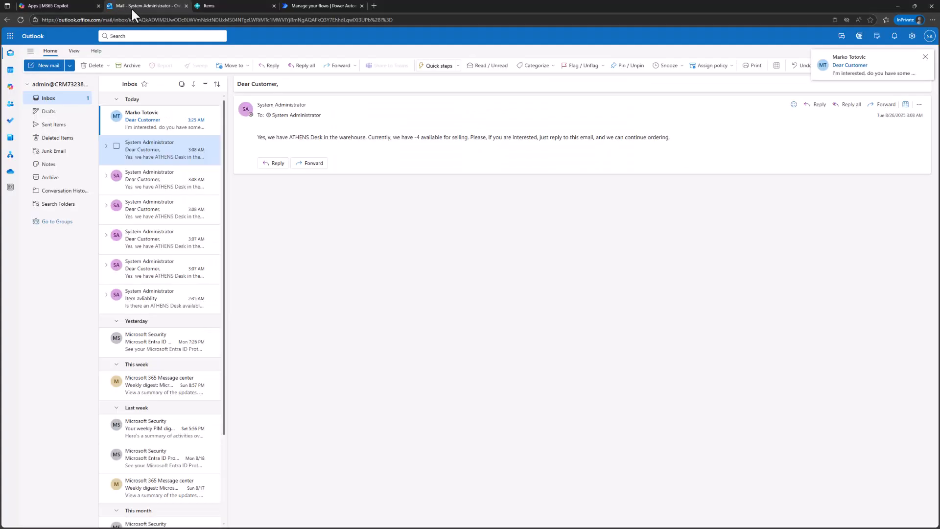
pyautogui.click(143, 117)
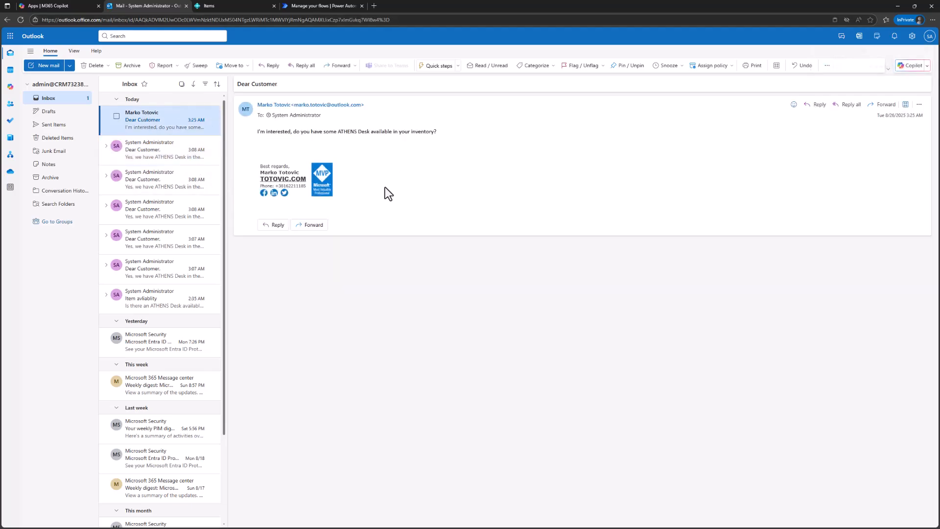
pyautogui.moveTo(351, 170); pyautogui.dragTo(264, 136)
pyautogui.click(304, 132)
# Switch back to the flow's details page in Power Automate and refresh the 28-day run history
pyautogui.click(247, 8)
pyautogui.click(323, 6)
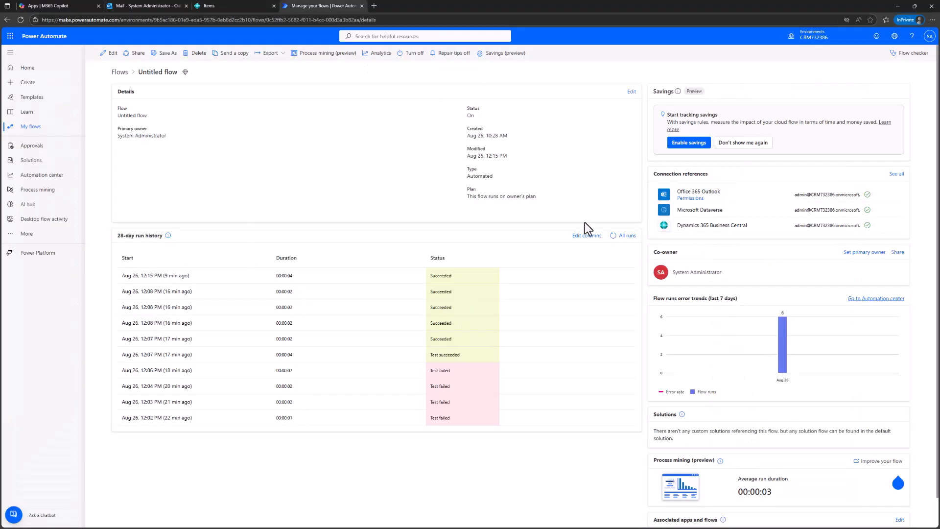
pyautogui.click(610, 236)
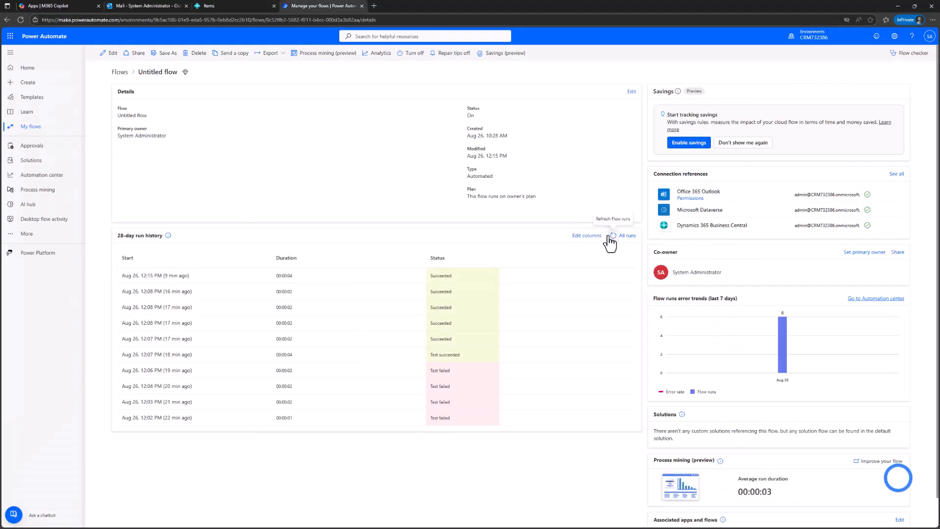
pyautogui.click(610, 235)
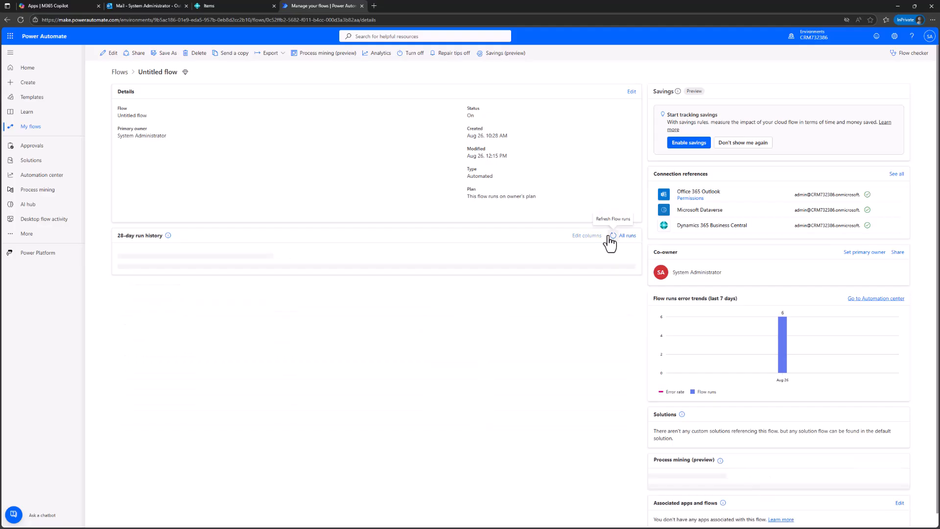
pyautogui.click(610, 236)
pyautogui.click(610, 236)
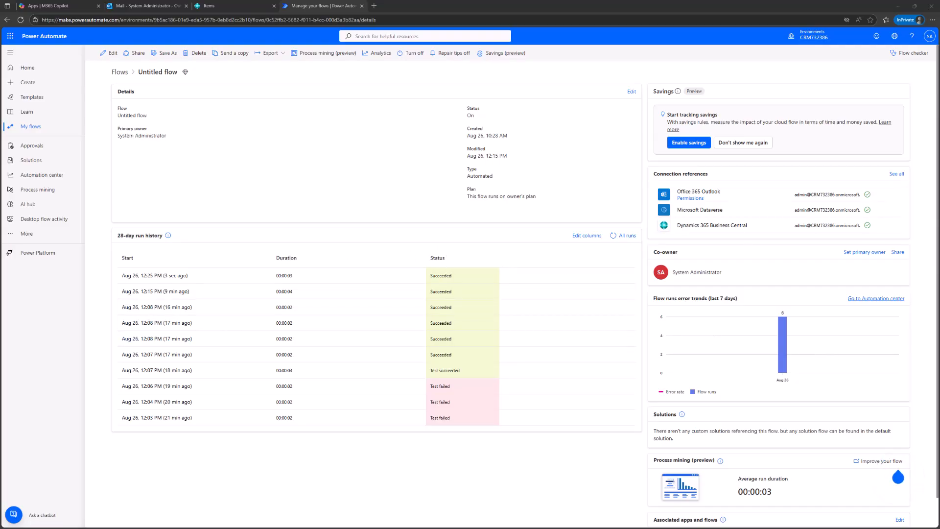
# Bring up desktop Outlook to read the automatic reply about ATHENS Desk availability, then move its window away
pyautogui.moveTo(607, 528); pyautogui.dragTo(441, 0)
pyautogui.moveTo(275, 129); pyautogui.dragTo(327, 131)
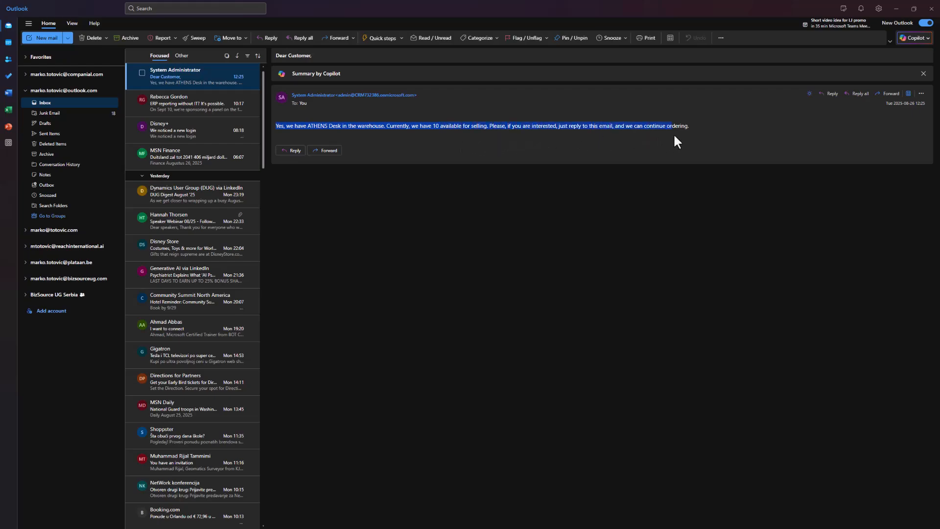
pyautogui.moveTo(623, 10)
pyautogui.mouseDown()
pyautogui.moveTo(627, 19)
pyautogui.moveTo(629, 0)
pyautogui.mouseUp()
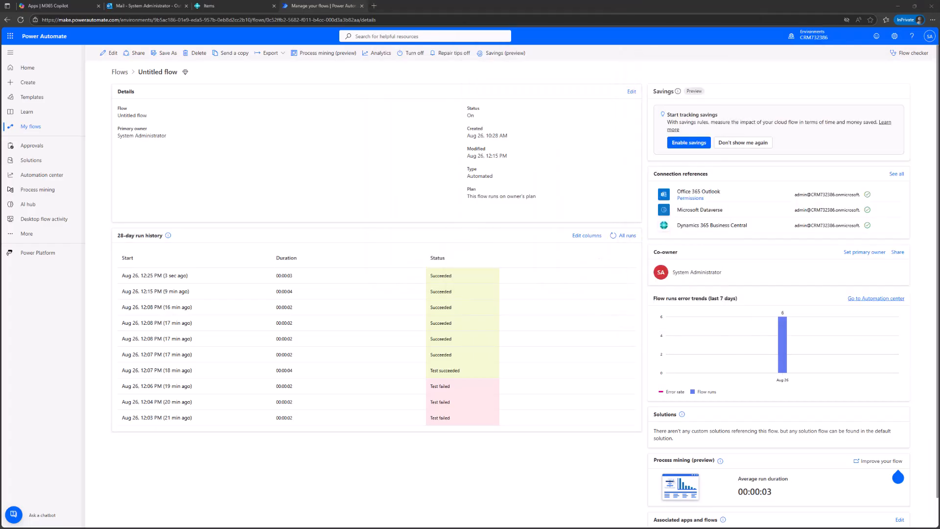